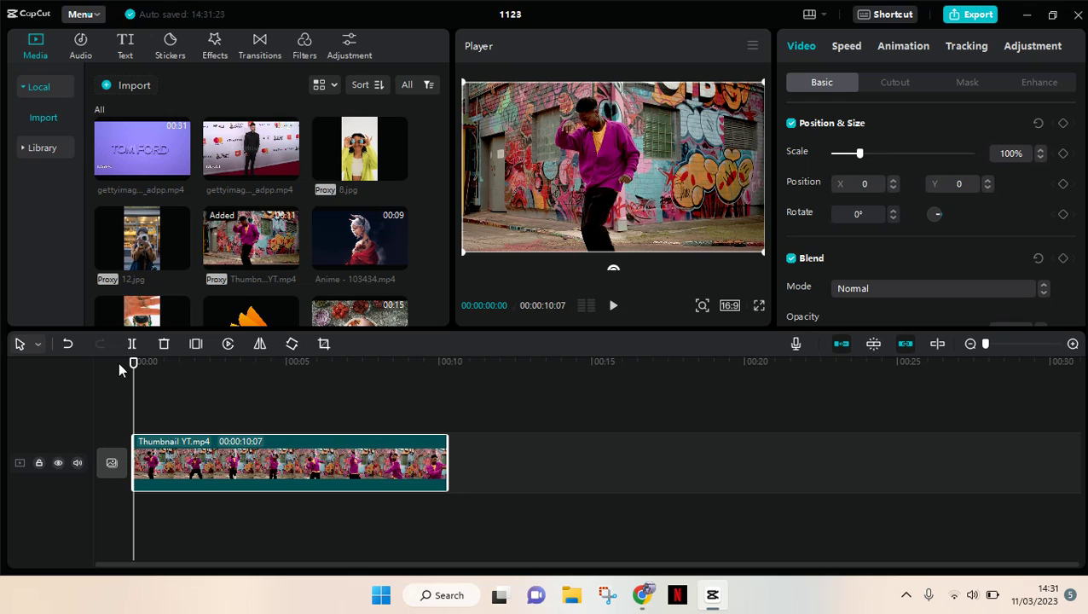
Step: Play back the dance clip, then return the playhead to the start of the timeline
key("space")
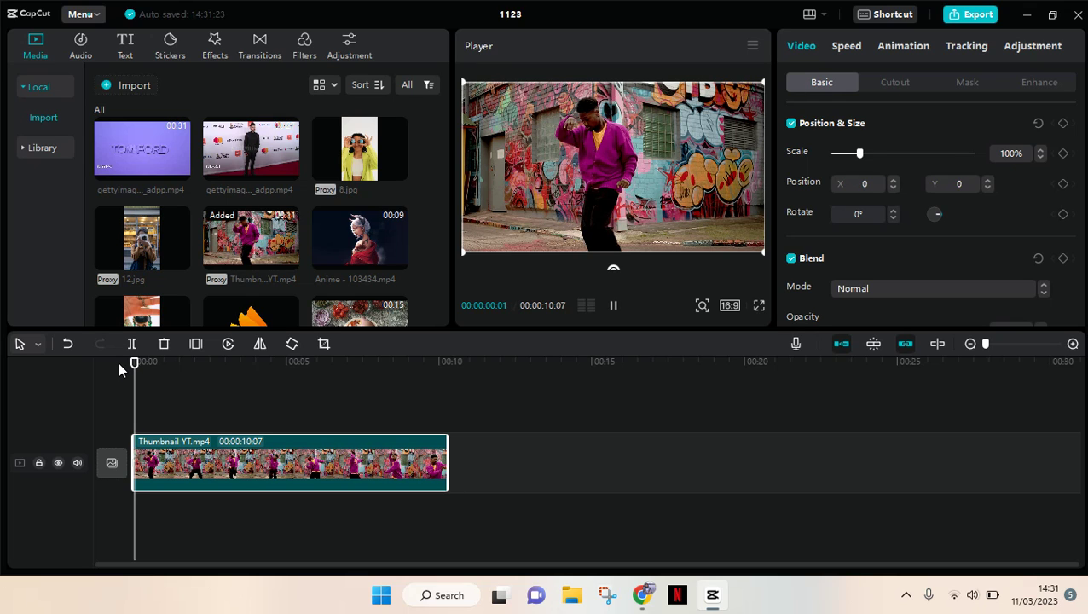
left_click(296, 361)
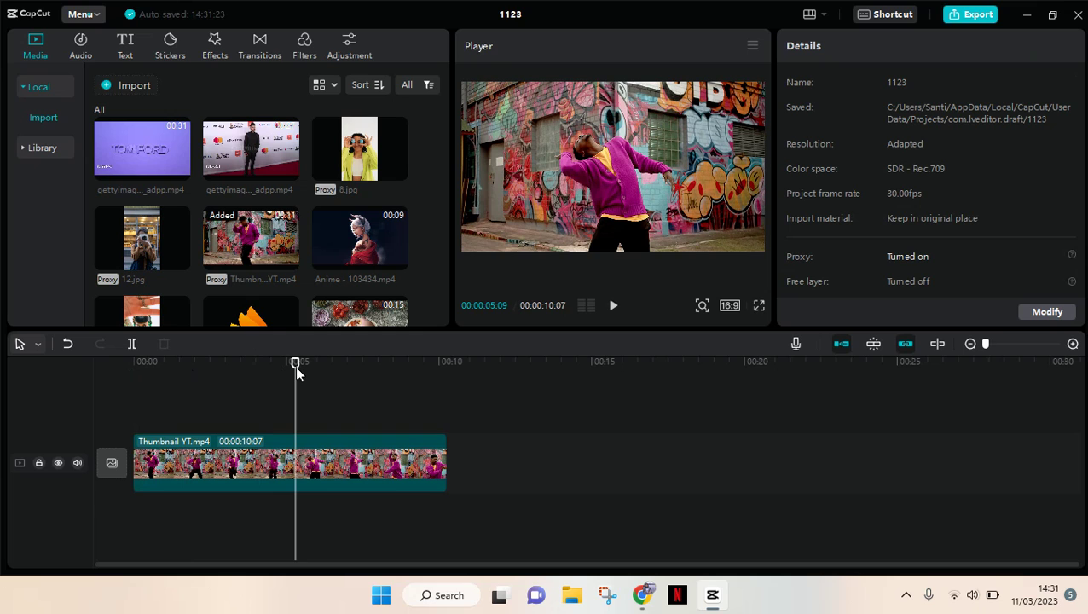
left_click_drag(295, 366, 176, 378)
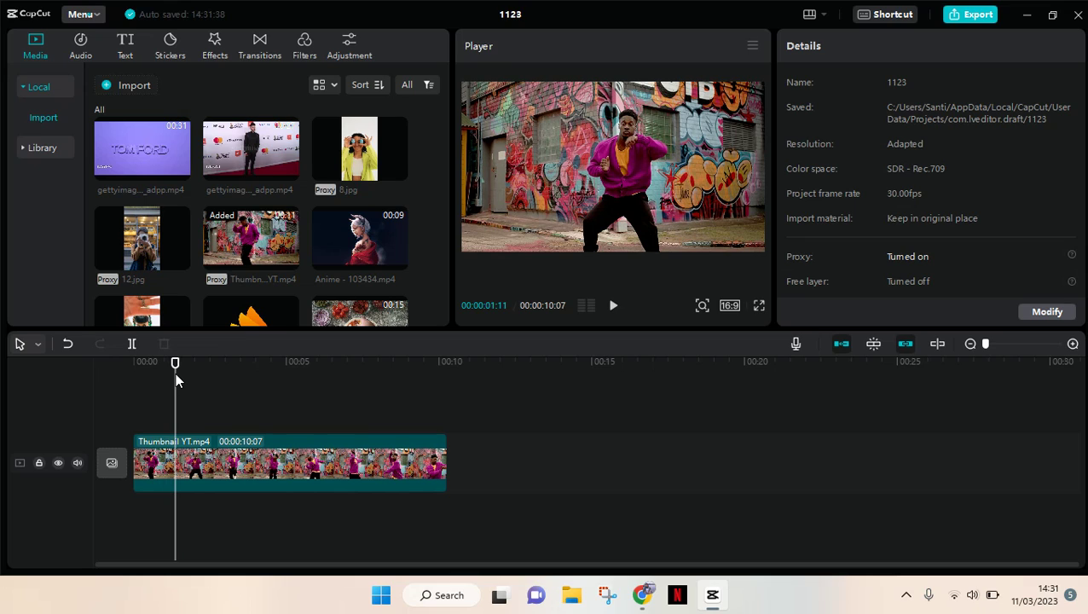
Step: Insert a freeze frame at 1:11 and trim it to just under three seconds
left_click(185, 453)
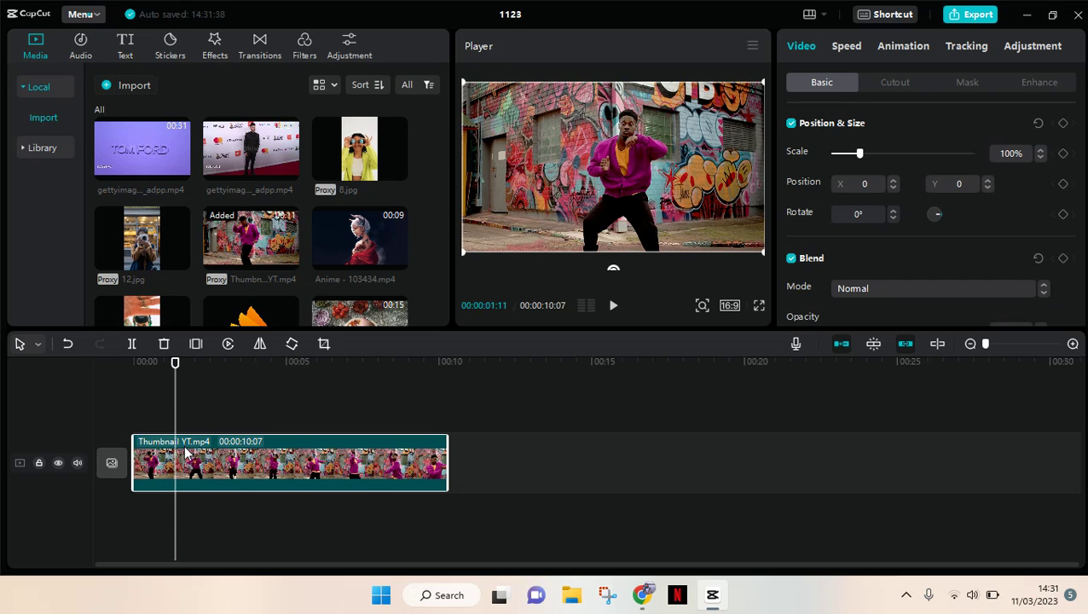
left_click(197, 344)
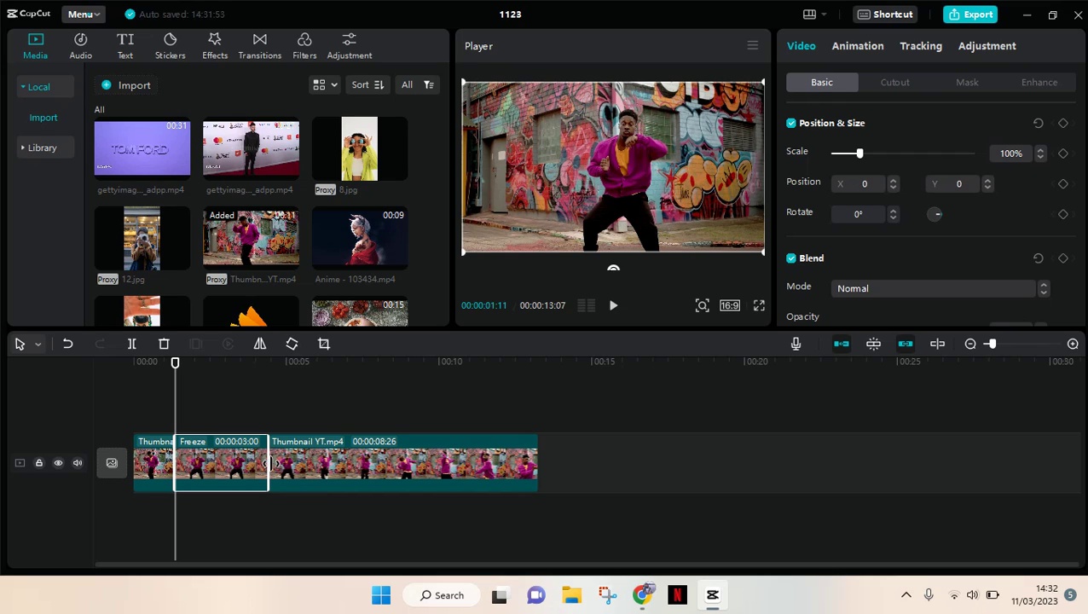
left_click_drag(268, 463, 243, 474)
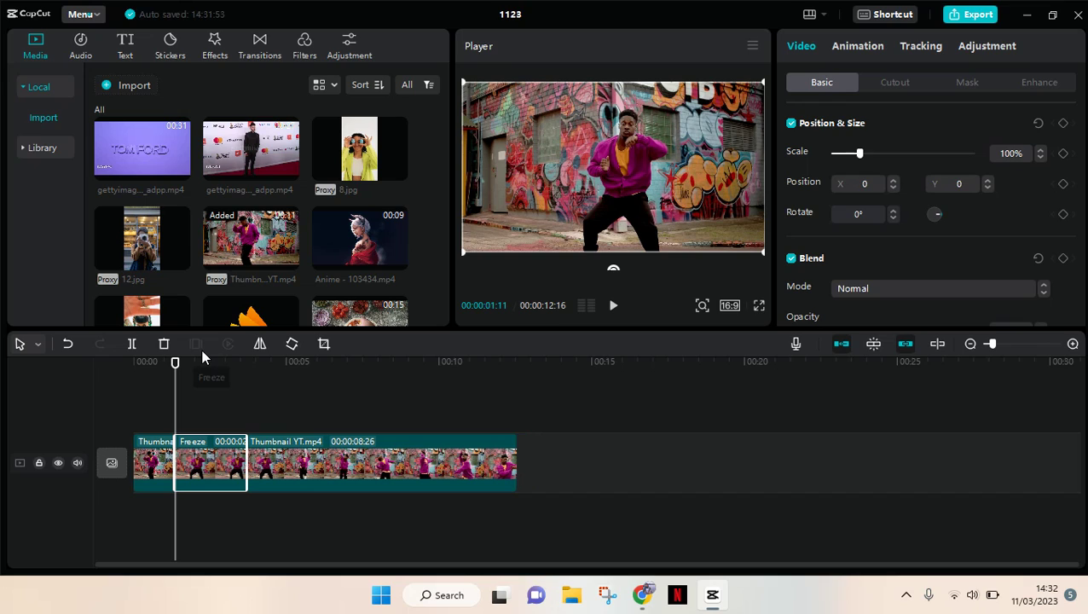
left_click_drag(178, 358, 180, 361)
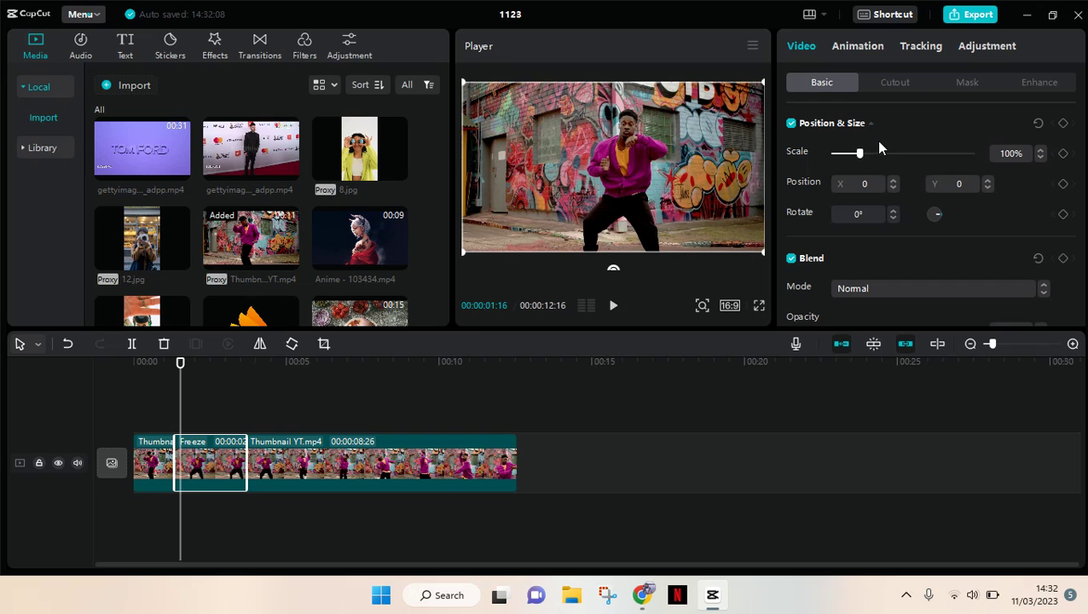
Step: Set the freeze frame's Scale to 140% and bring up the filters library
left_click_drag(863, 158, 871, 160)
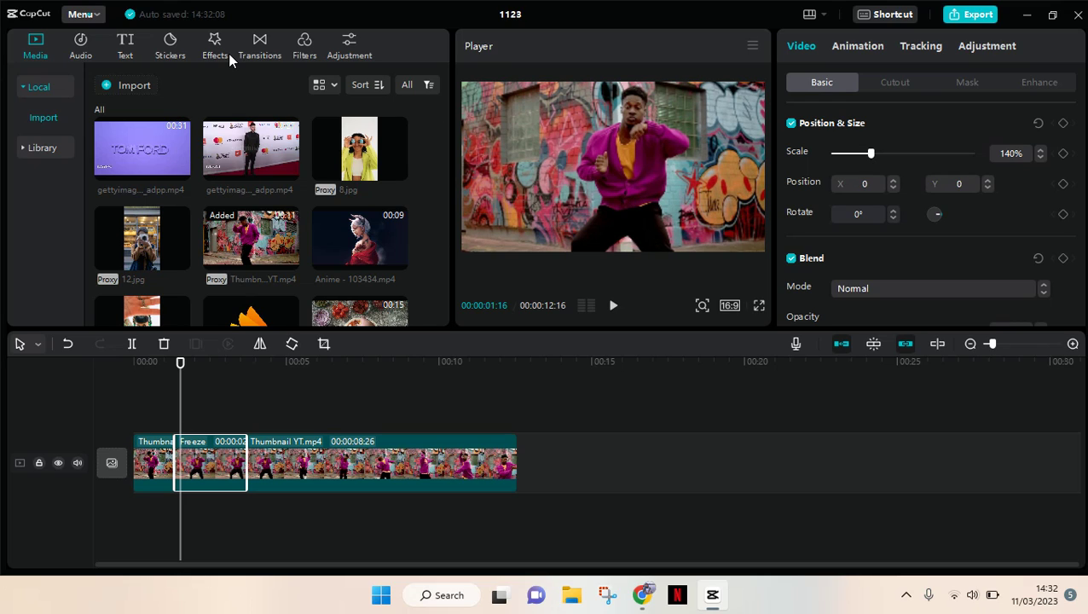
left_click(300, 48)
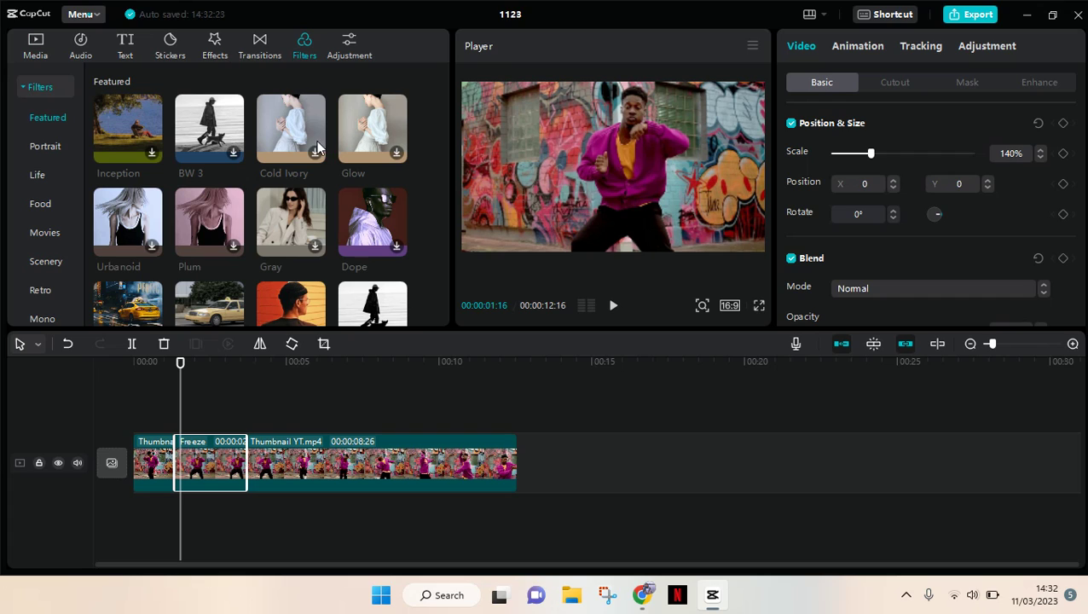
Step: Preview the Inception and Dope filters from the Featured filters
left_click(144, 156)
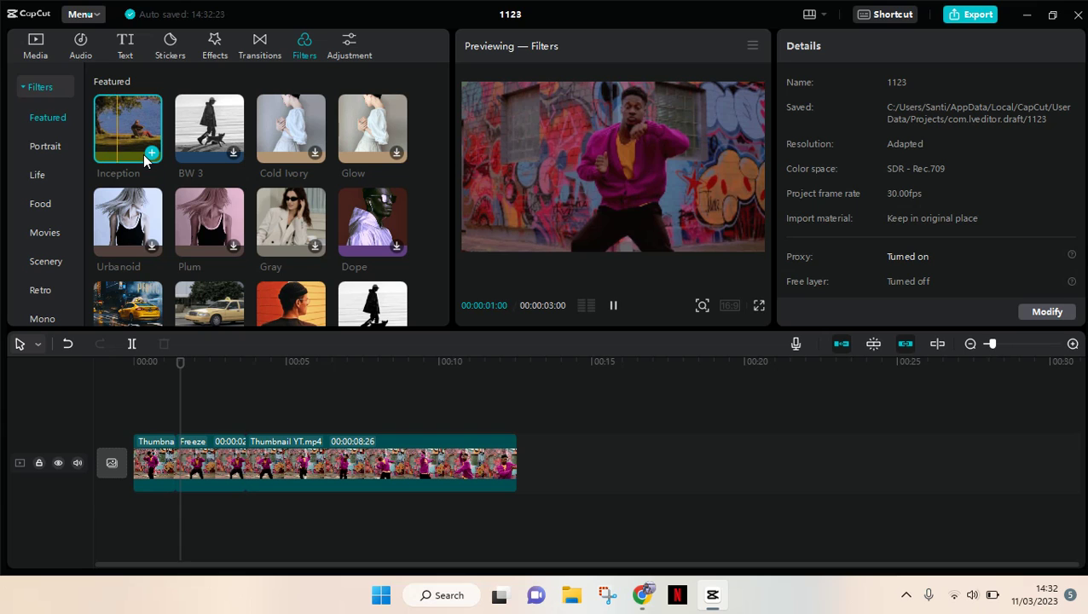
left_click(396, 245)
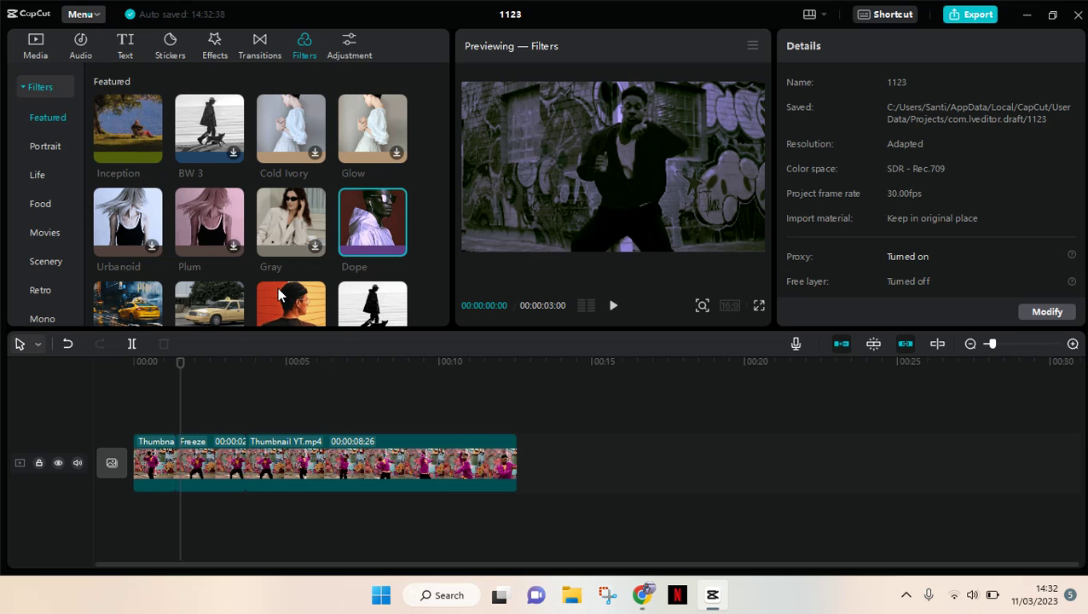
left_click(179, 364)
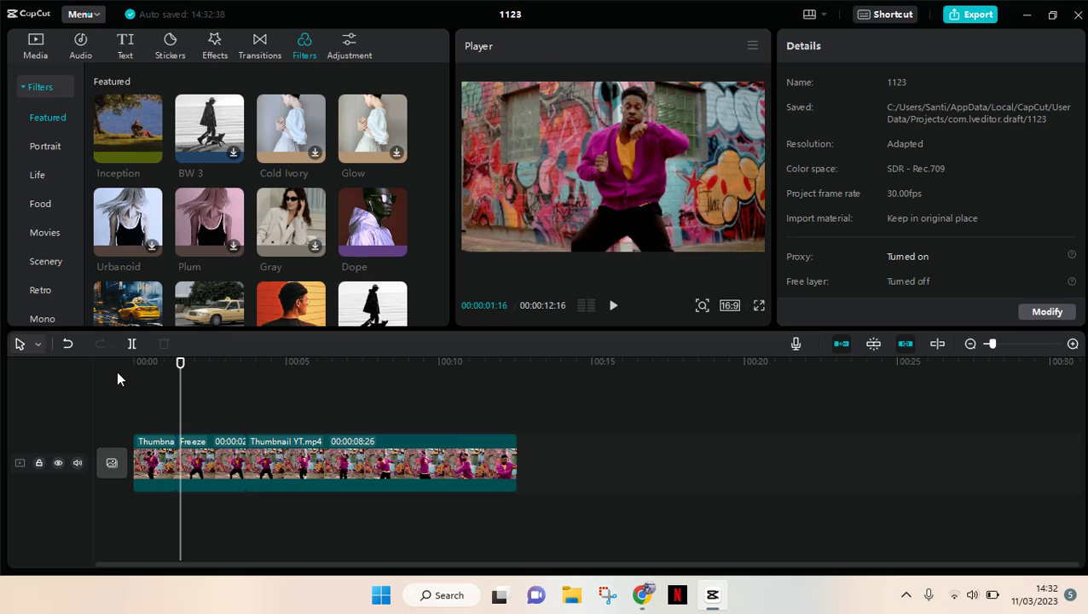
Step: Play the edited video from the start, then park the playhead on the freeze frame at 1:10
left_click(125, 381)
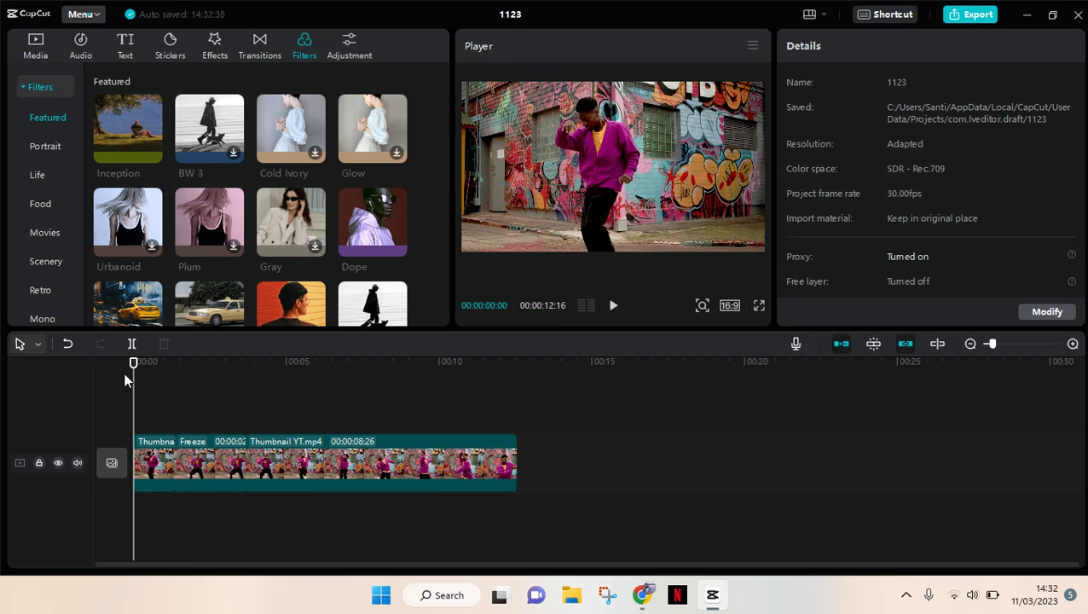
key("space")
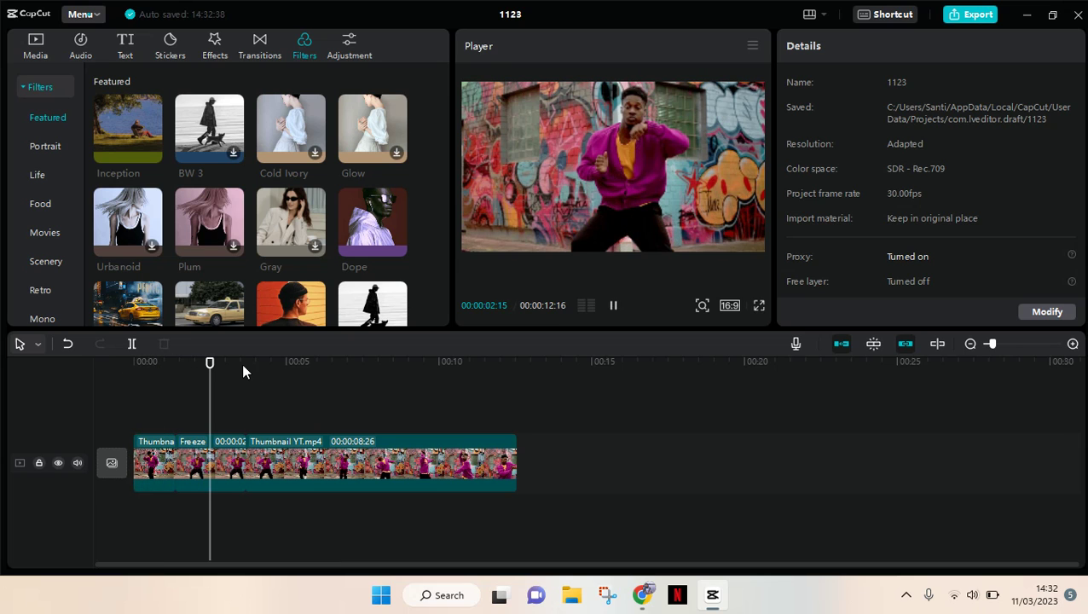
left_click(242, 367)
left_click(165, 371)
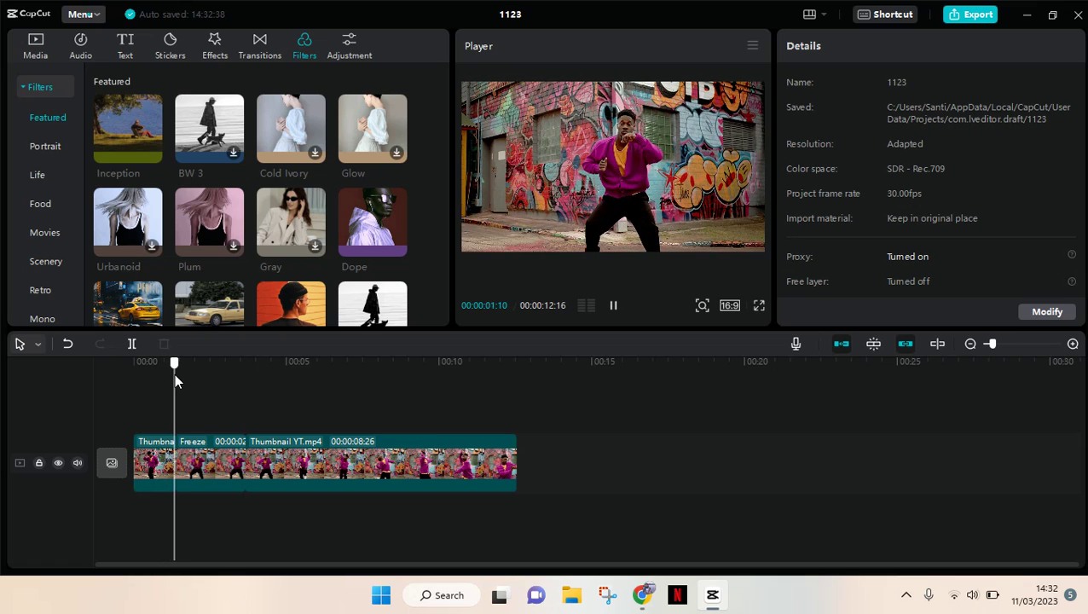
left_click(228, 381)
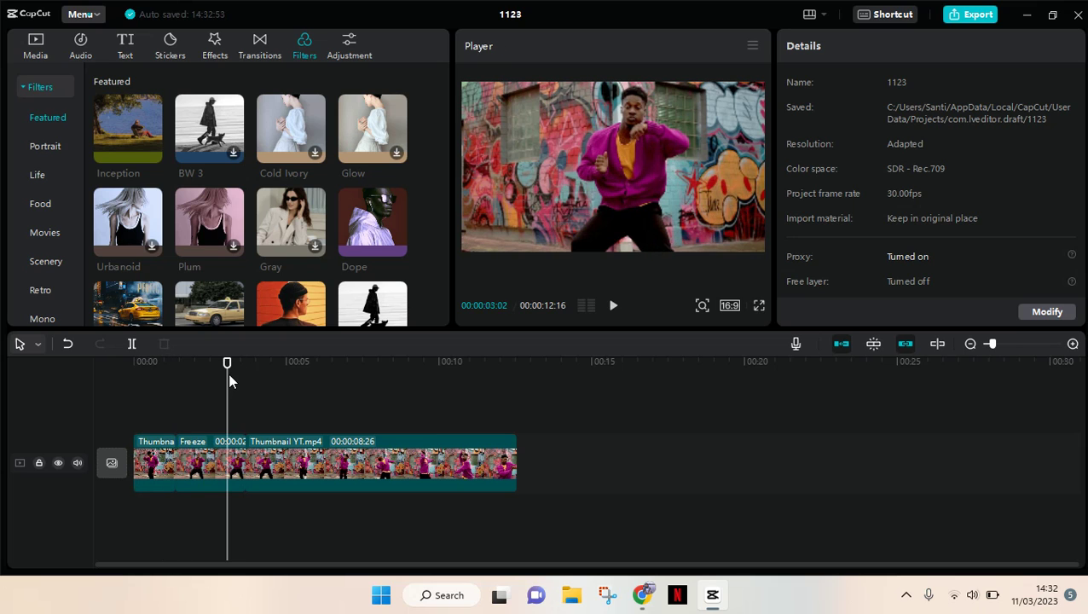
left_click(175, 373)
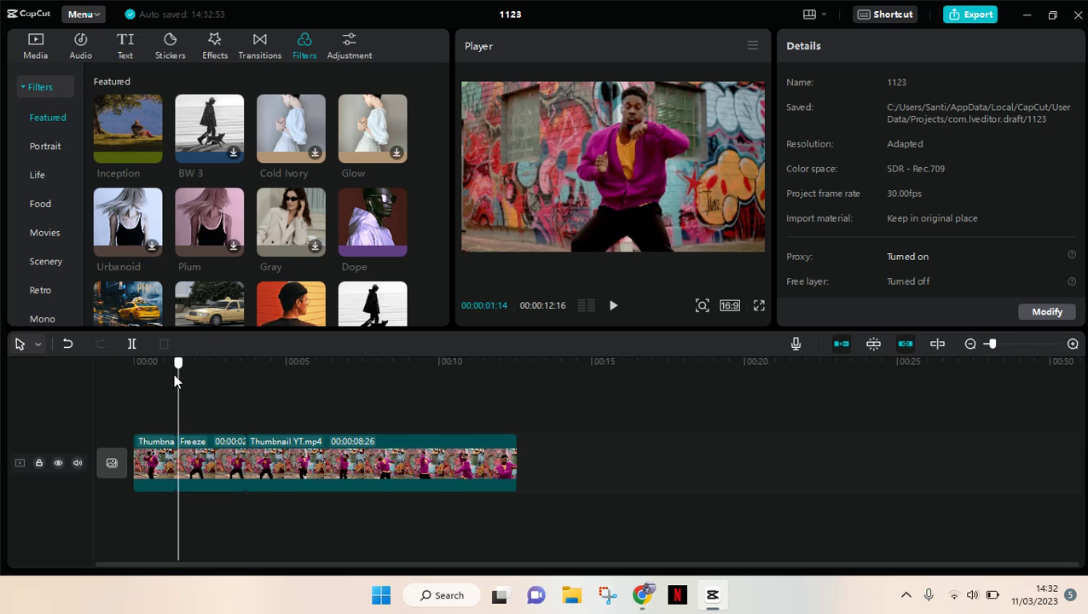
Step: Add the Dope filter at the playhead and size it to cover the whole freeze frame
left_click(397, 247)
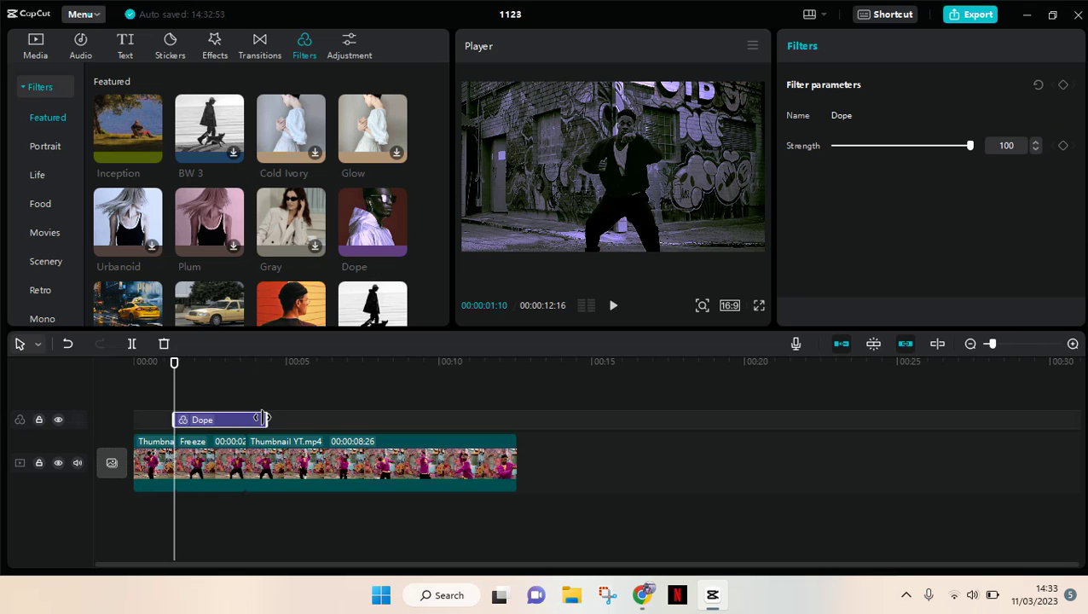
left_click_drag(262, 419, 253, 418)
left_click_drag(252, 420, 216, 421)
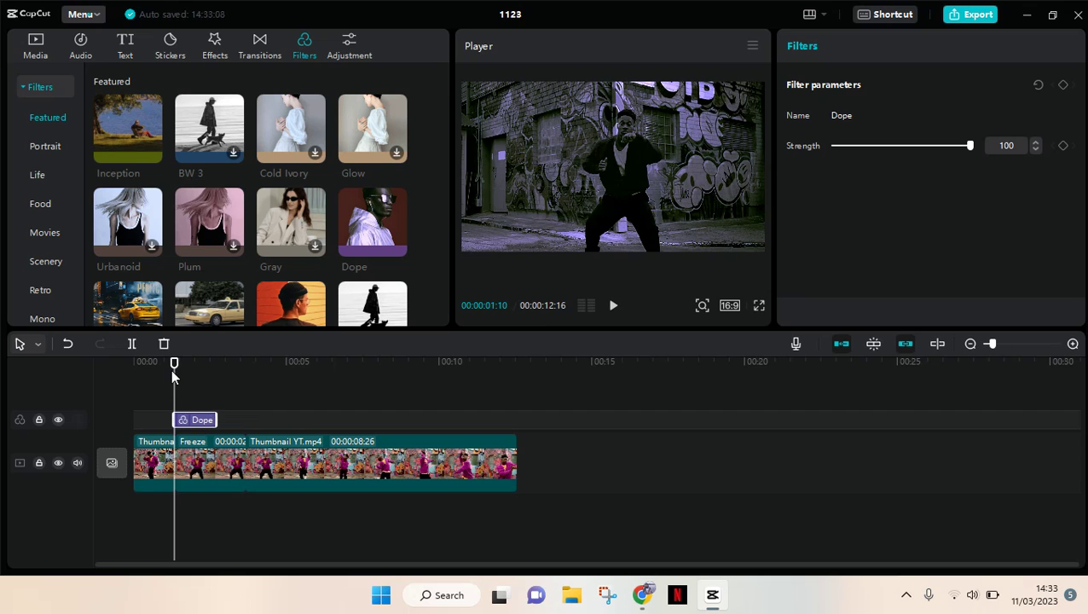
mouse_move(170, 357)
left_mouse_down()
mouse_move(158, 359)
mouse_move(167, 365)
left_mouse_up()
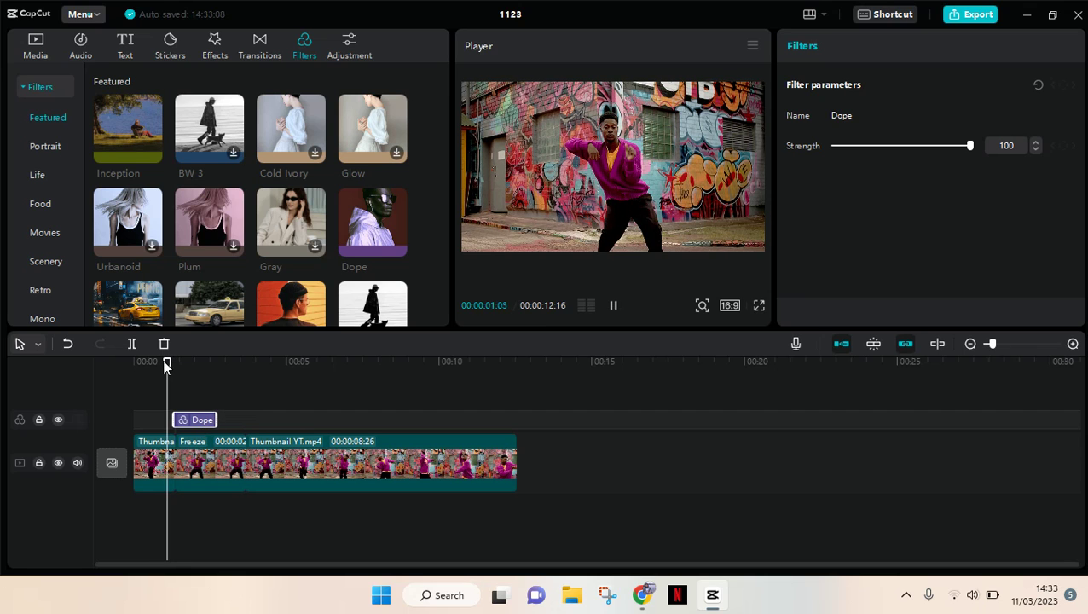
left_click(296, 363)
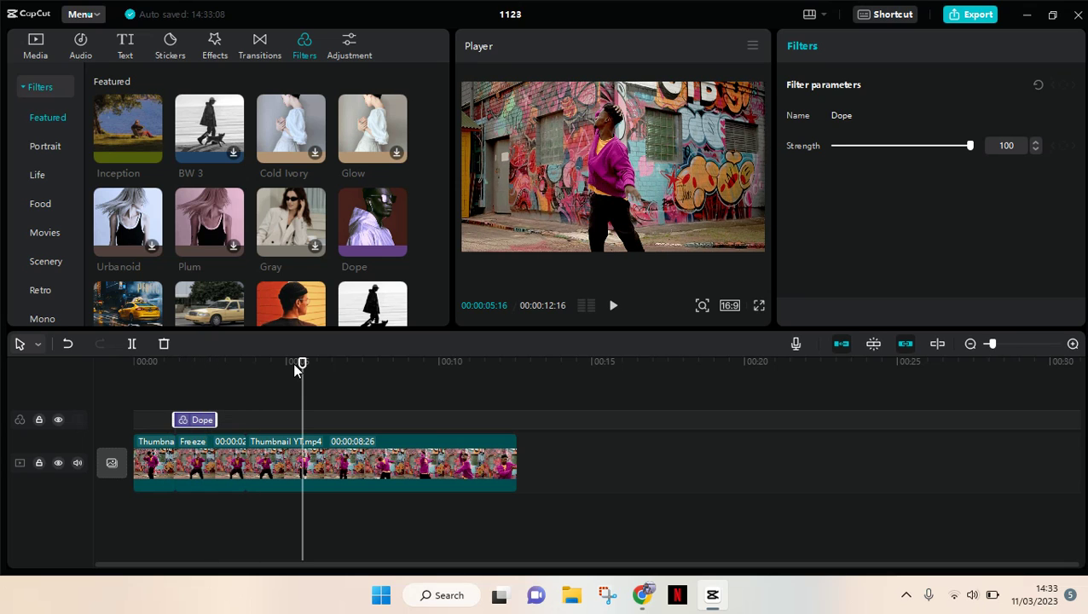
left_click(226, 458)
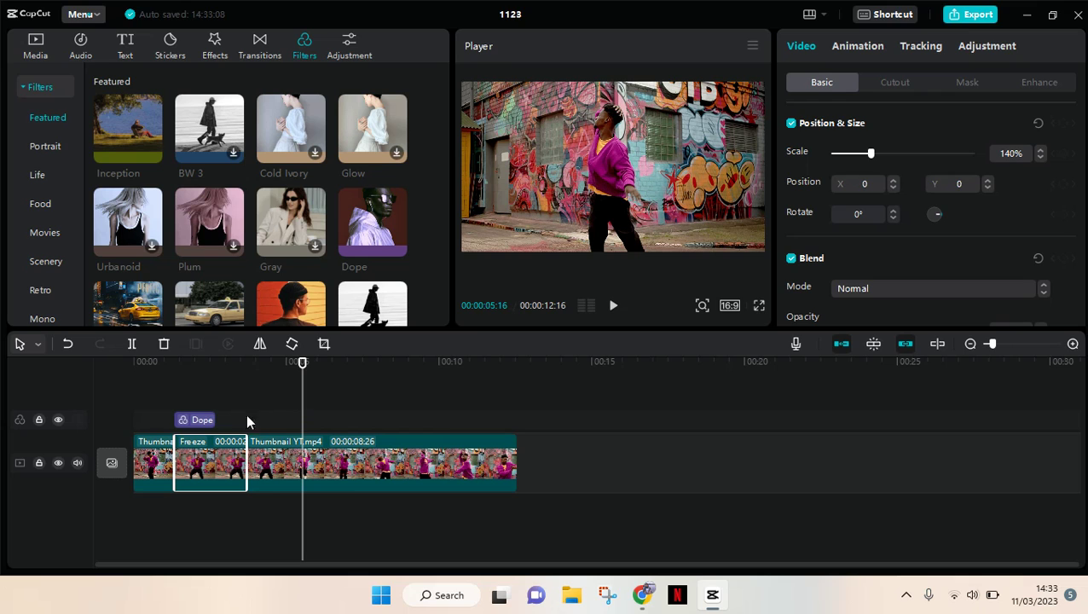
left_click(208, 418)
left_click_drag(211, 424, 247, 419)
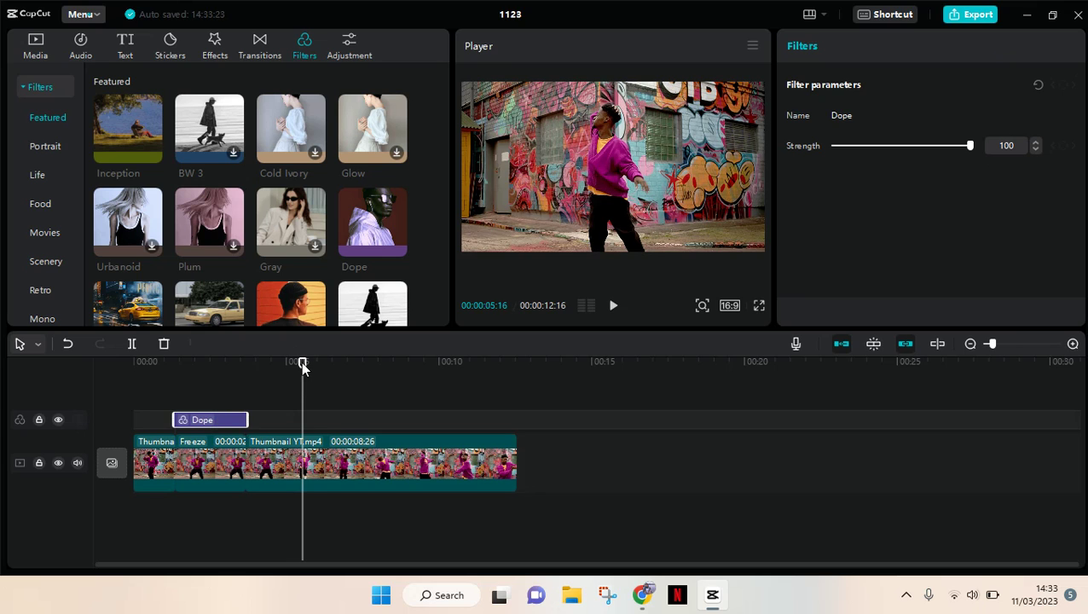
Step: Preview the edit from the timeline start, then pause
left_click(122, 362)
key("space")
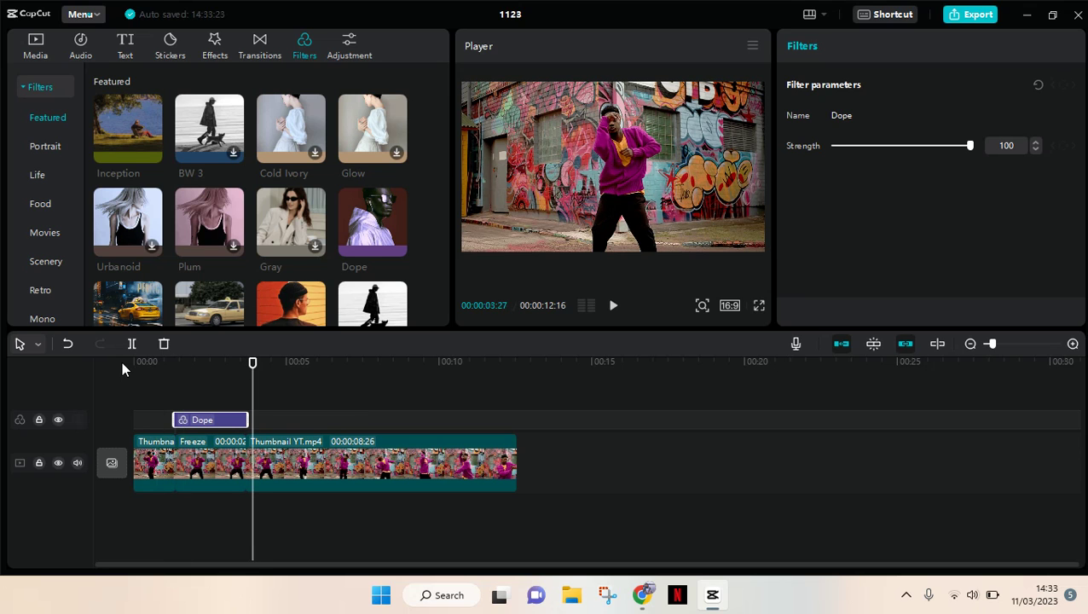
key("space")
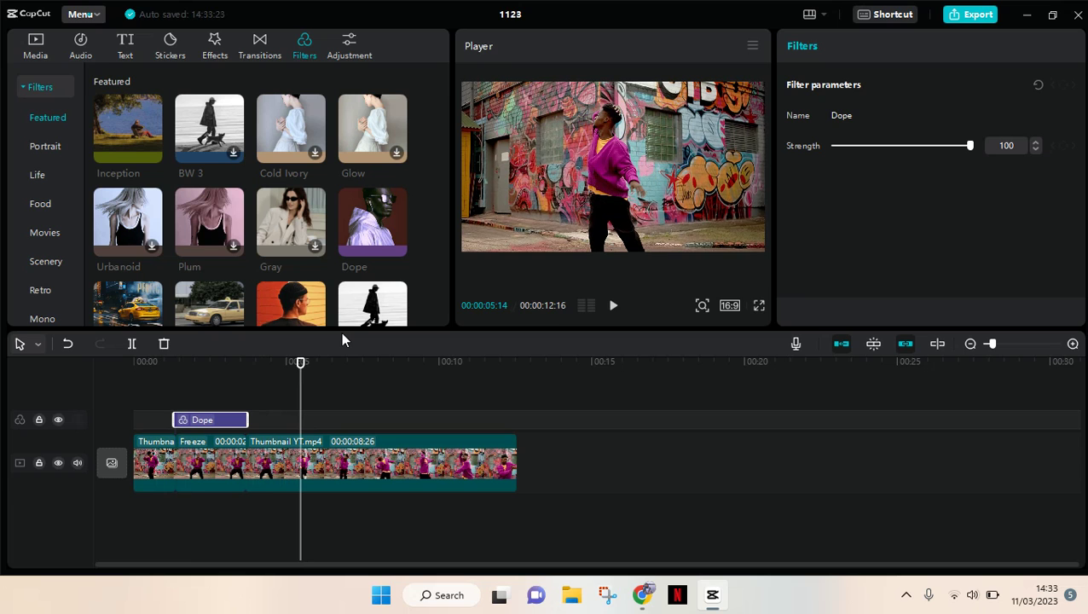
Step: Freeze Thumbnail YT.mp4 at about 6 seconds, trim it, and overlay a matching-length Dope filter
left_click_drag(297, 361, 324, 375)
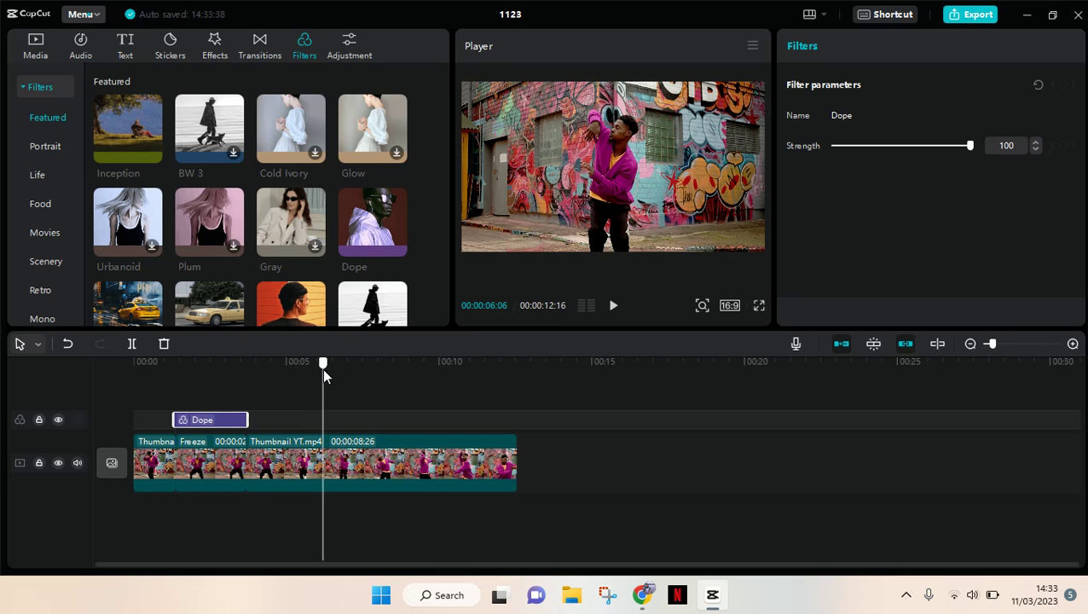
left_click(337, 450)
left_click(197, 348)
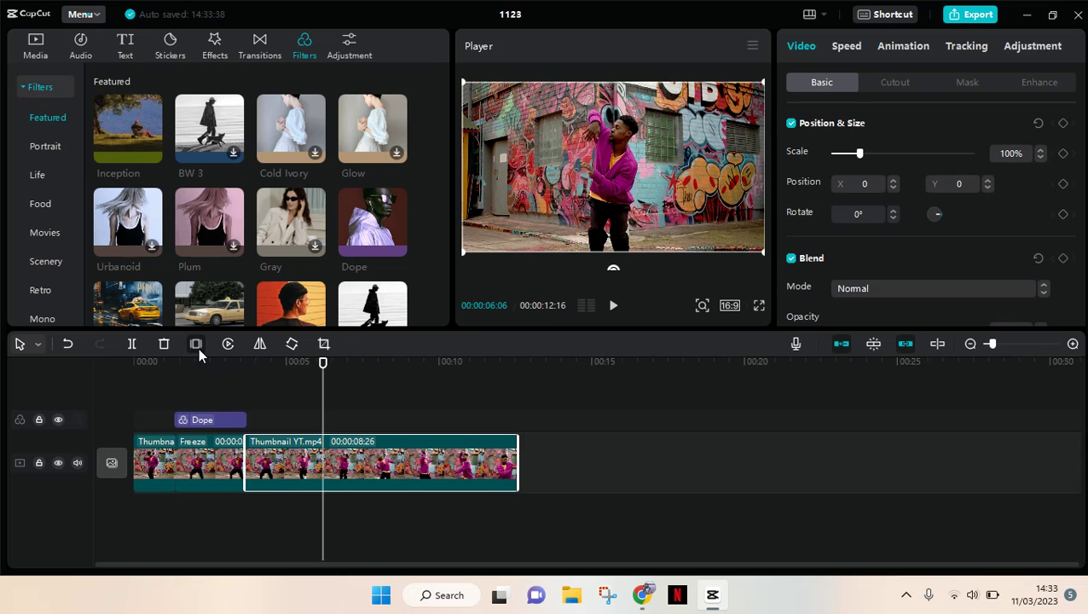
left_click_drag(415, 463, 385, 472)
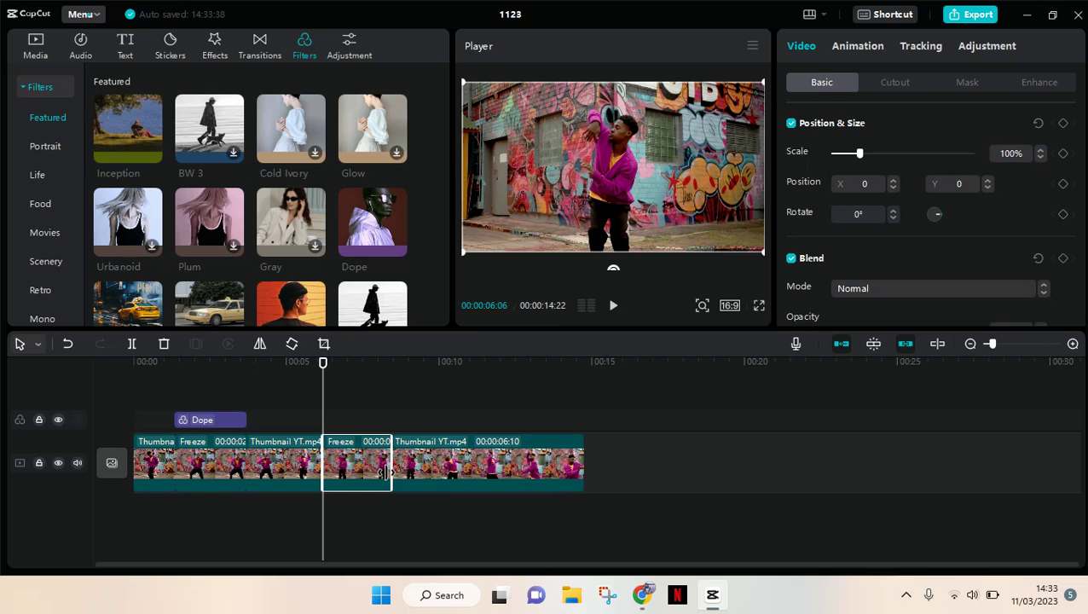
left_click(397, 239)
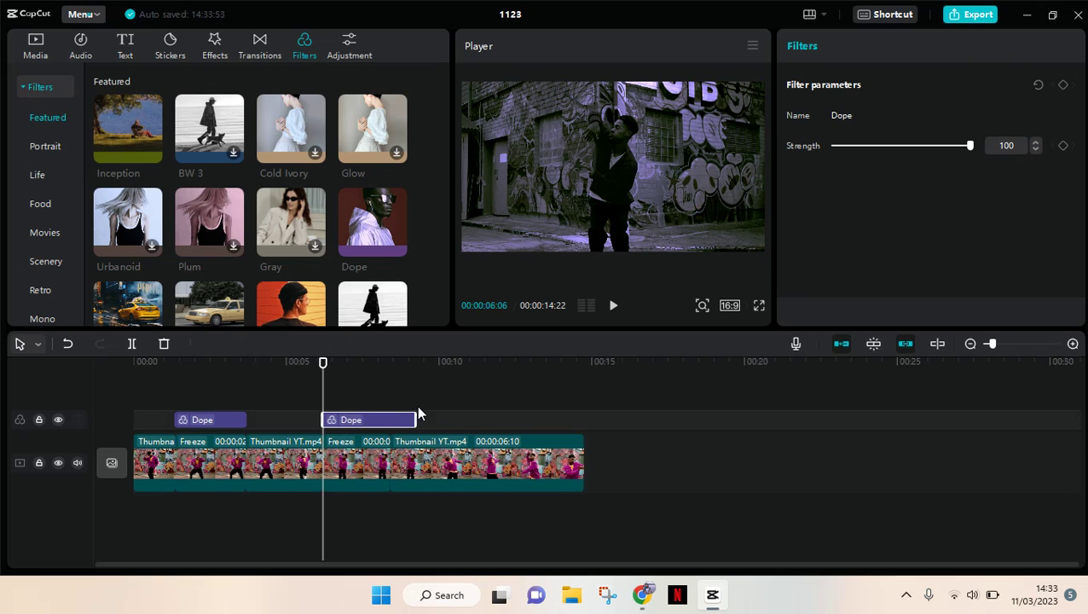
left_click_drag(398, 419, 387, 418)
Step: Enlarge the second freeze frame to 151% scale, then replay the whole edit from 0:00
left_click(347, 478)
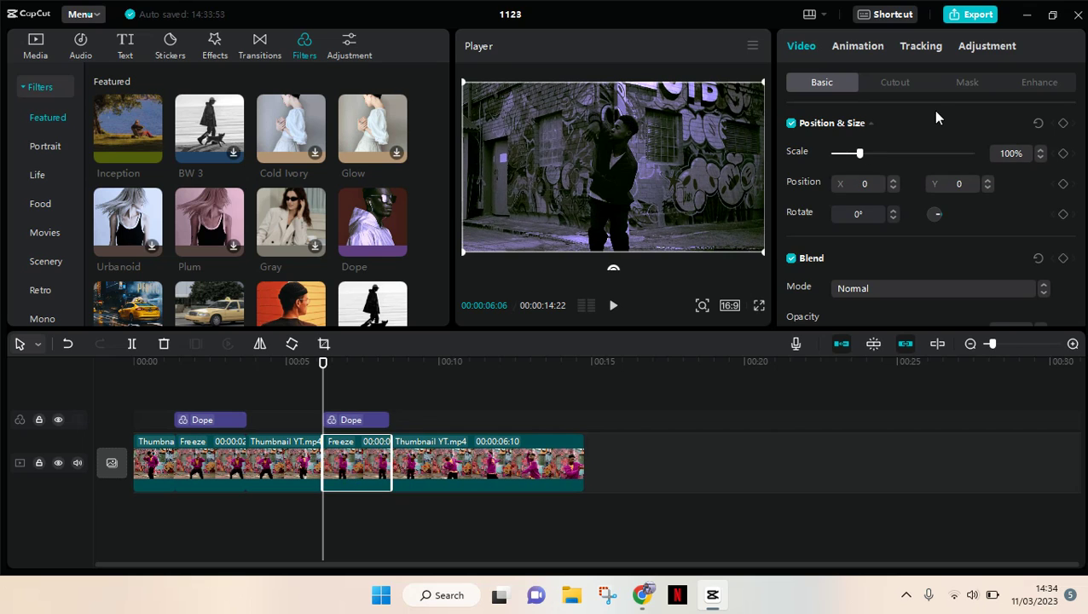
left_click_drag(859, 155, 872, 160)
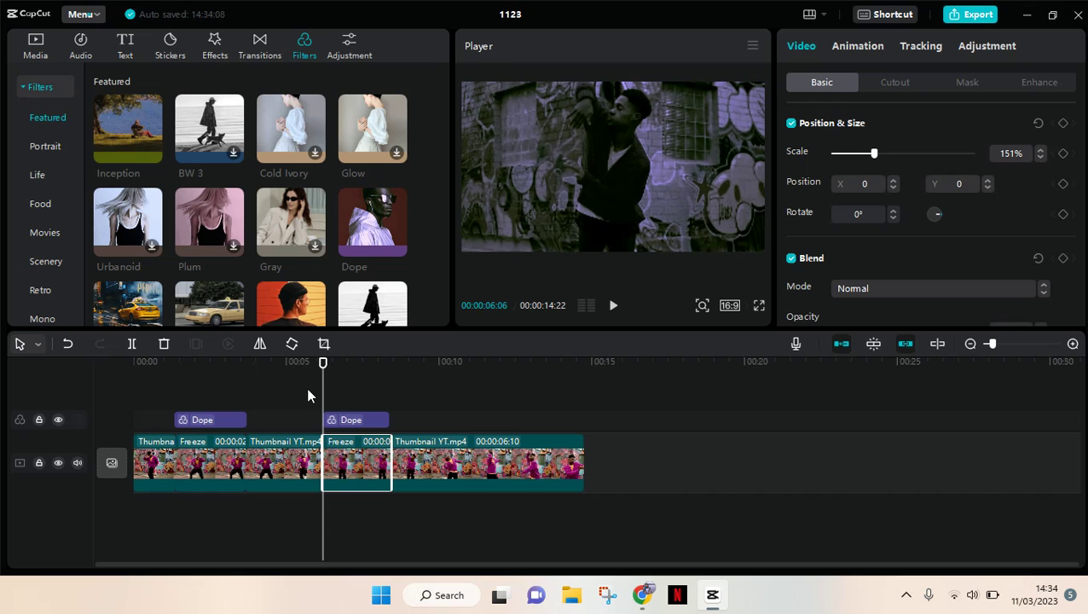
left_click_drag(322, 365, 307, 368)
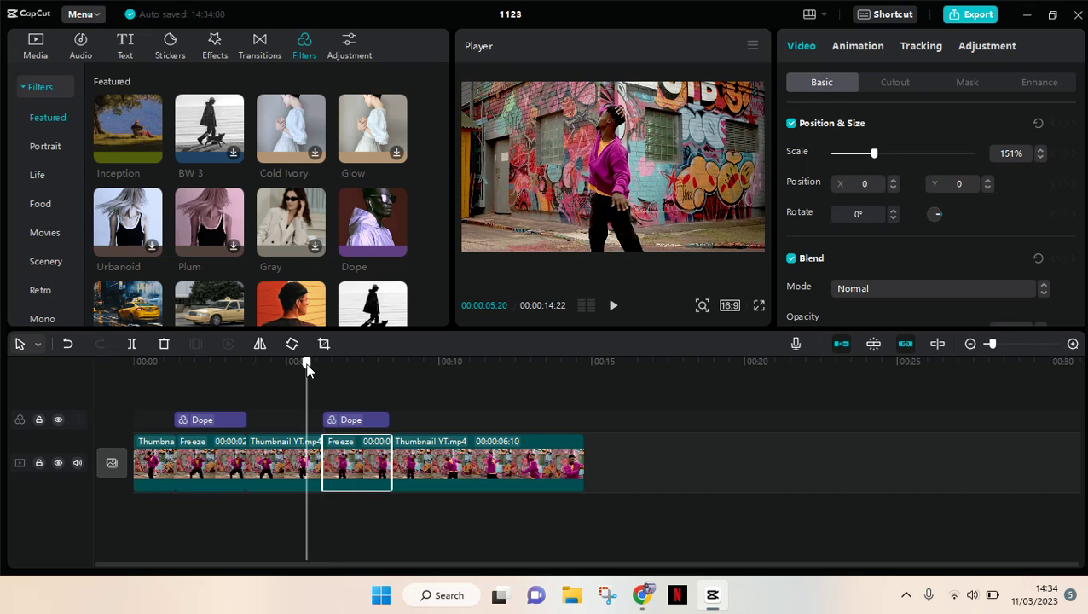
left_click(105, 416)
key("space")
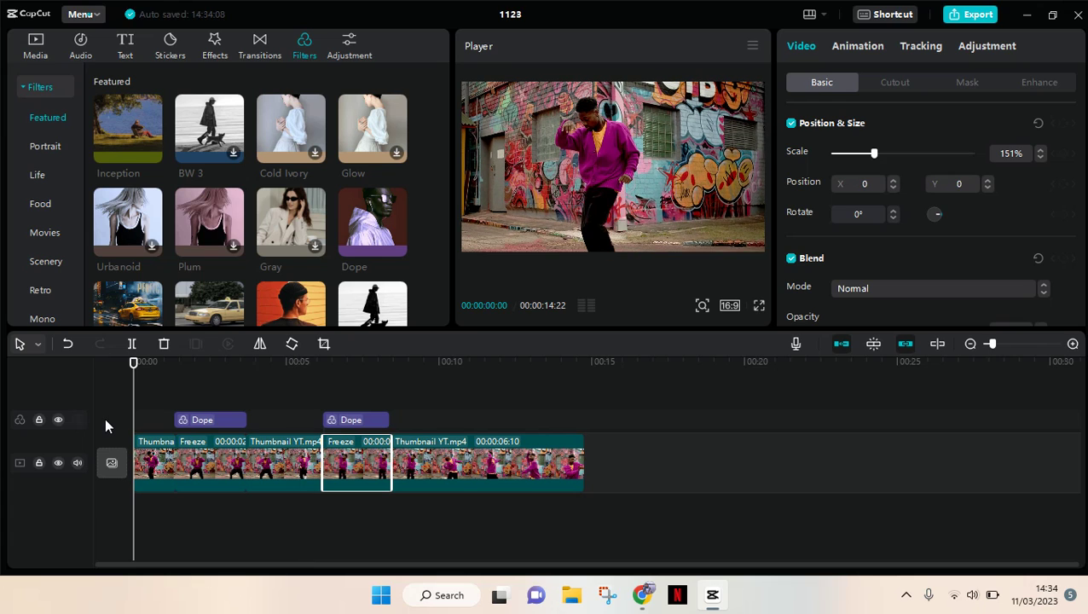